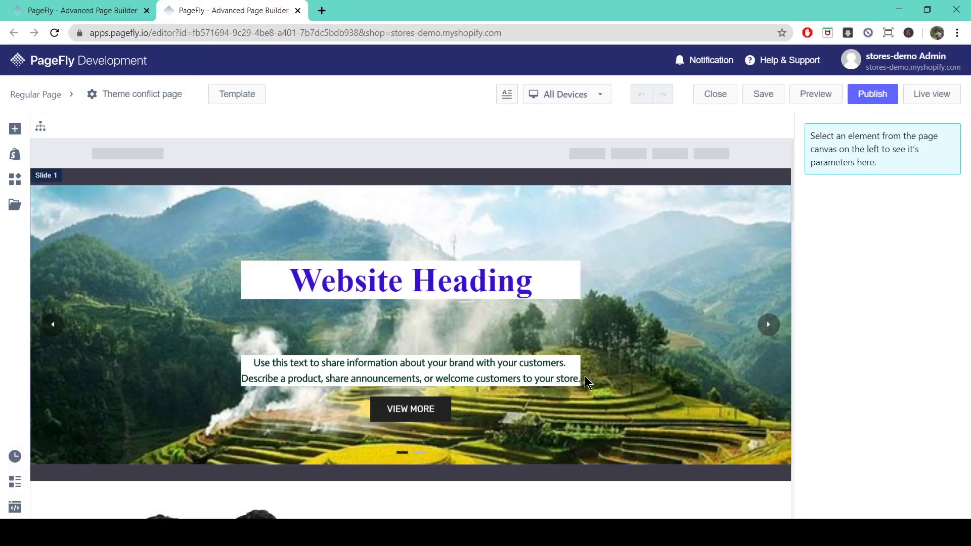
# Select the Website Heading text and the two-line paragraph beneath it in the canvas
pyautogui.click(362, 278)
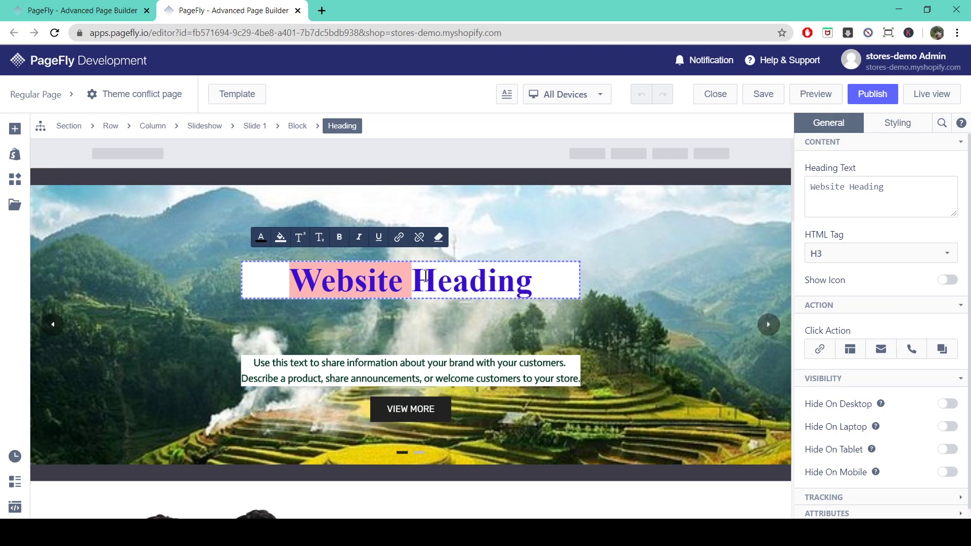
pyautogui.hotkey('shift', 'Right')
pyautogui.hotkey('shift', 'Right')
pyautogui.hotkey('shift', 'Right')
pyautogui.hotkey('shift', 'Right')
pyautogui.hotkey('shift', 'Right')
pyautogui.hotkey('shift', 'Right')
pyautogui.hotkey('shift', 'Right')
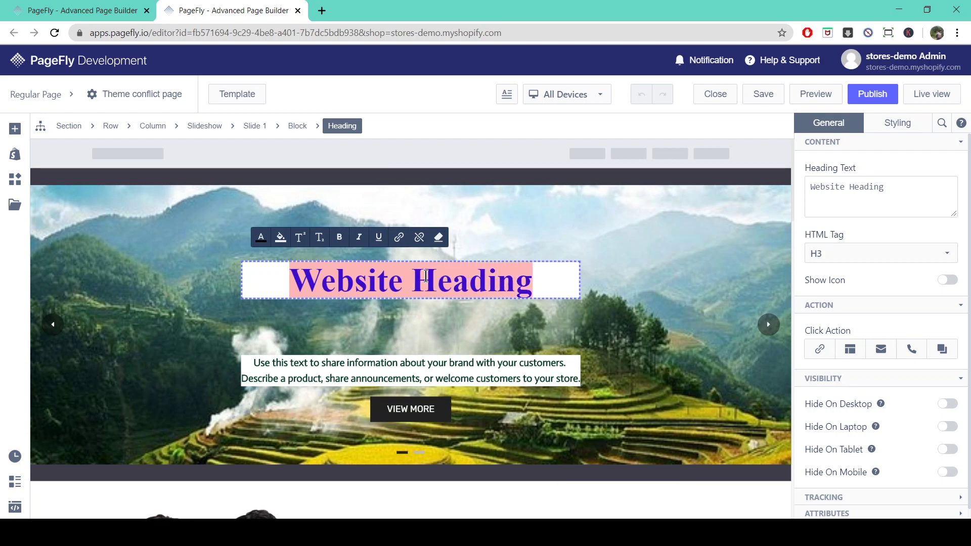
pyautogui.tripleClick(423, 367)
pyautogui.hotkey('ctrl', 'a')
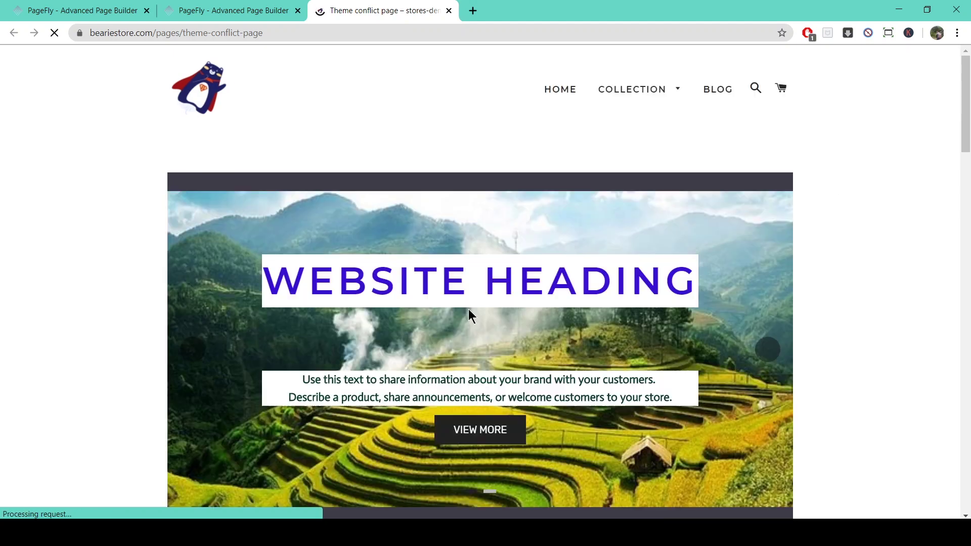
pyautogui.scroll(-1, 469, 310)
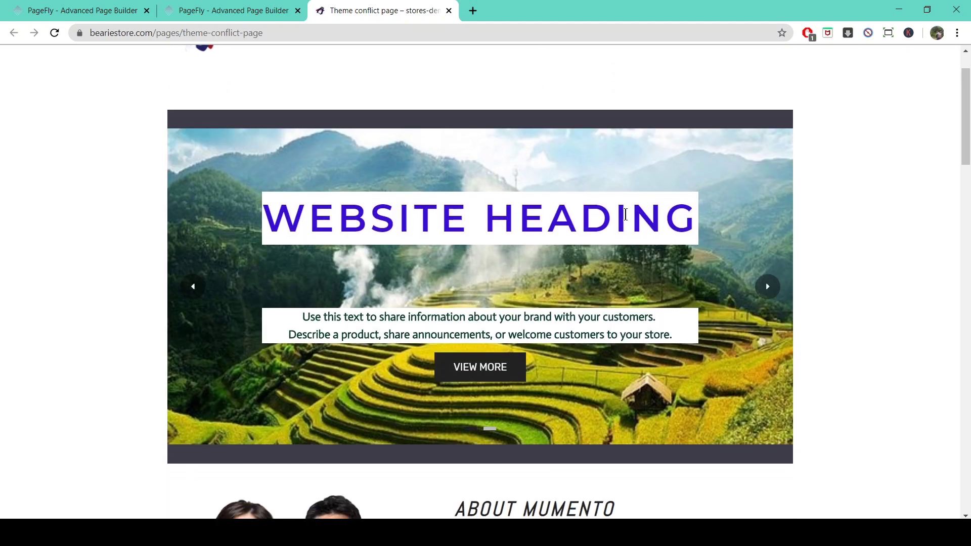
# Switch from the page editor to the live store page to compare them
pyautogui.click(250, 11)
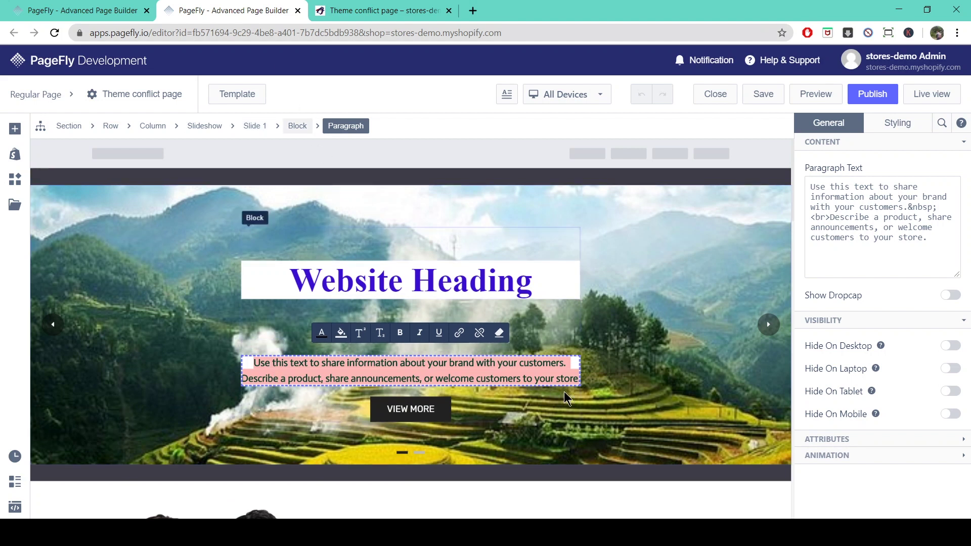
pyautogui.click(406, 11)
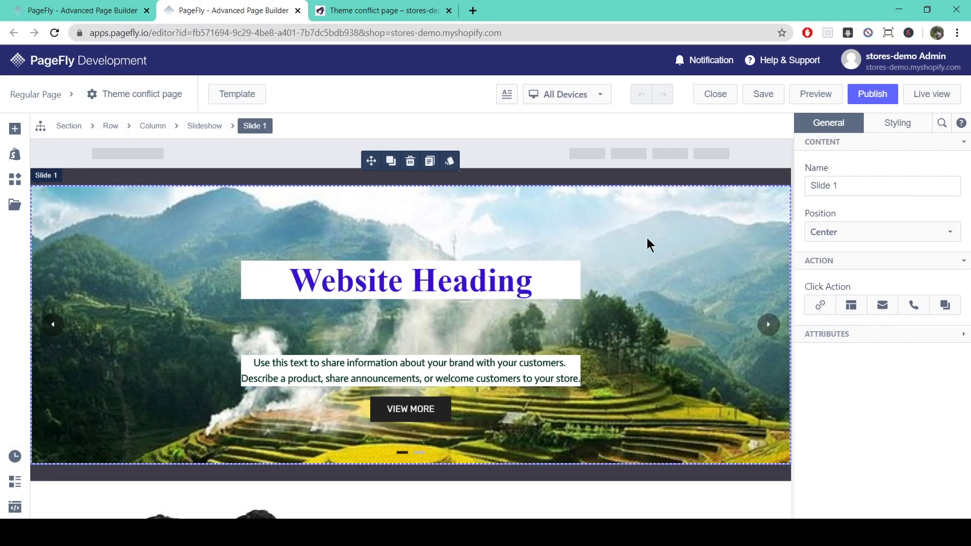
# Switch Theme Styling on and compare the editor preview against the live store page
pyautogui.click(504, 98)
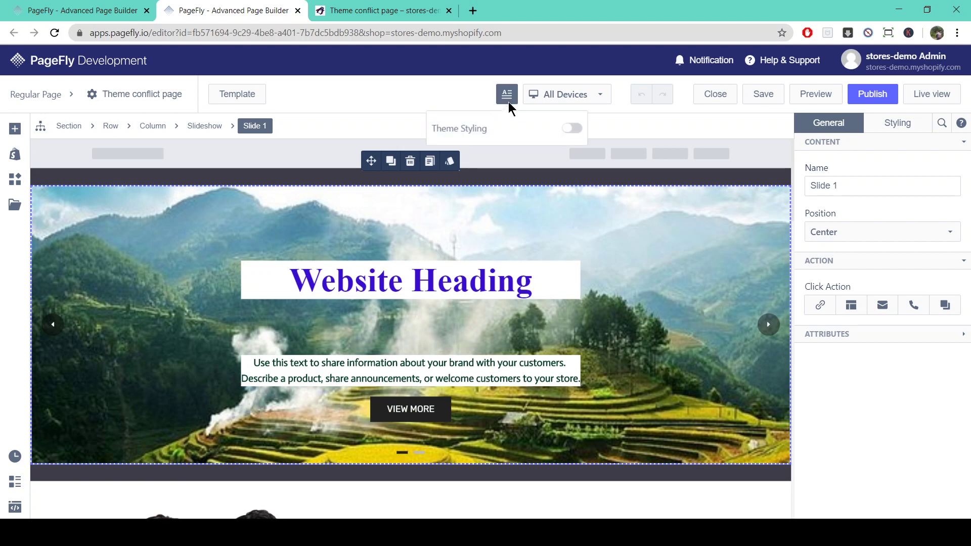
pyautogui.click(572, 129)
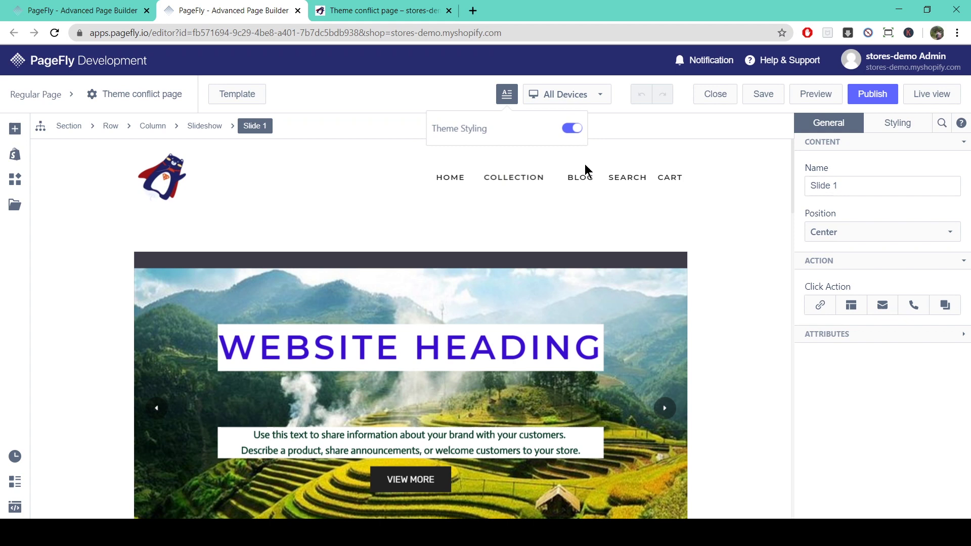
pyautogui.click(379, 13)
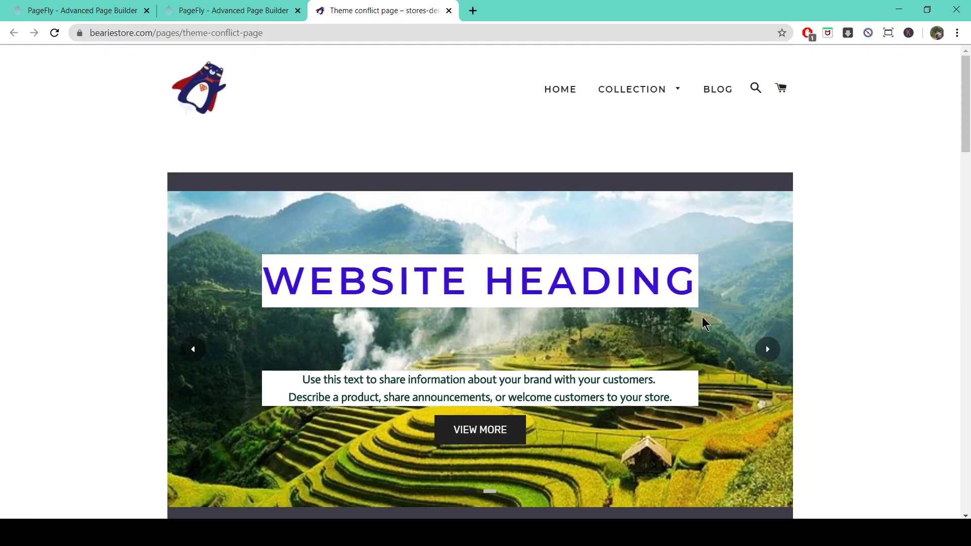
pyautogui.click(260, 12)
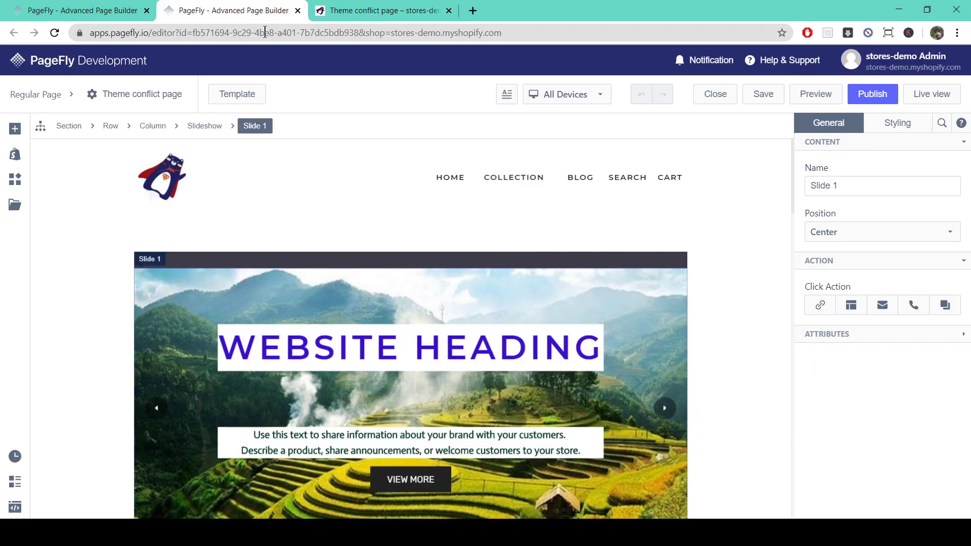
# Give the Website Heading the Rubik font family under Styling, then publish the page
pyautogui.click(380, 344)
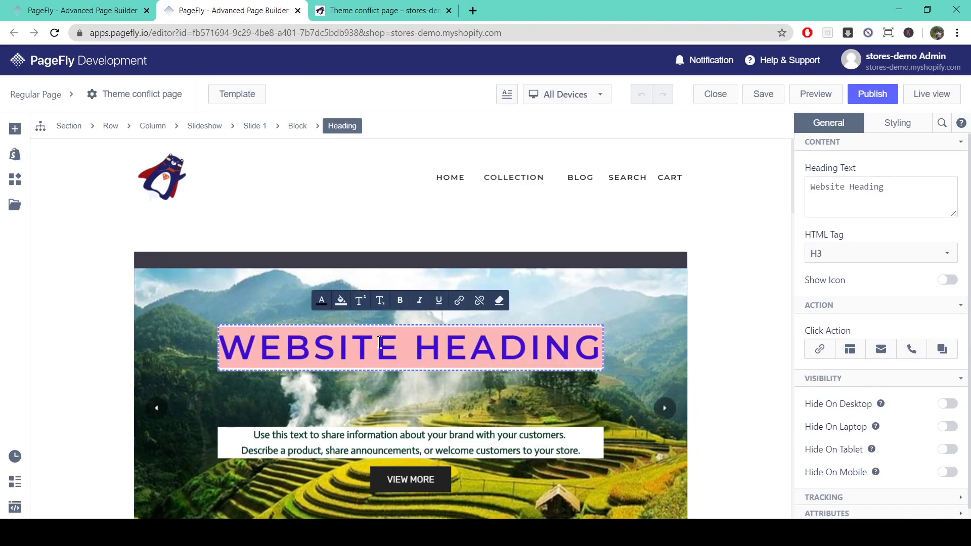
pyautogui.click(898, 122)
pyautogui.scroll(-2, 834, 380)
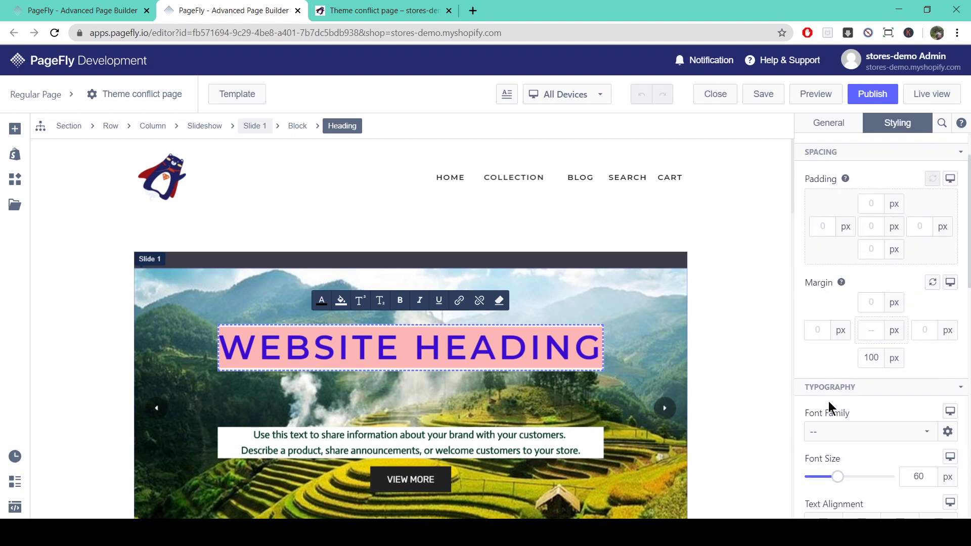
pyautogui.scroll(-2, 829, 402)
pyautogui.scroll(-1, 829, 402)
pyautogui.click(858, 305)
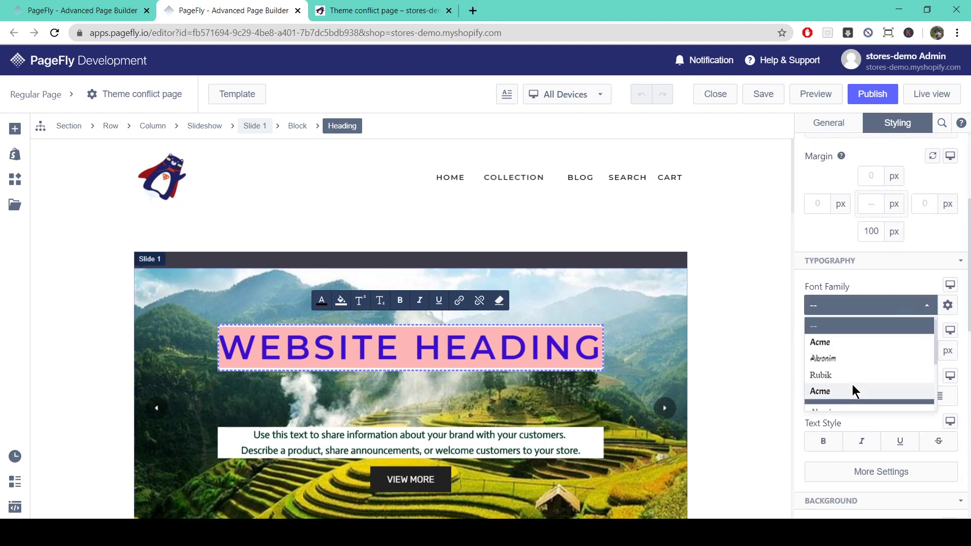
pyautogui.click(848, 376)
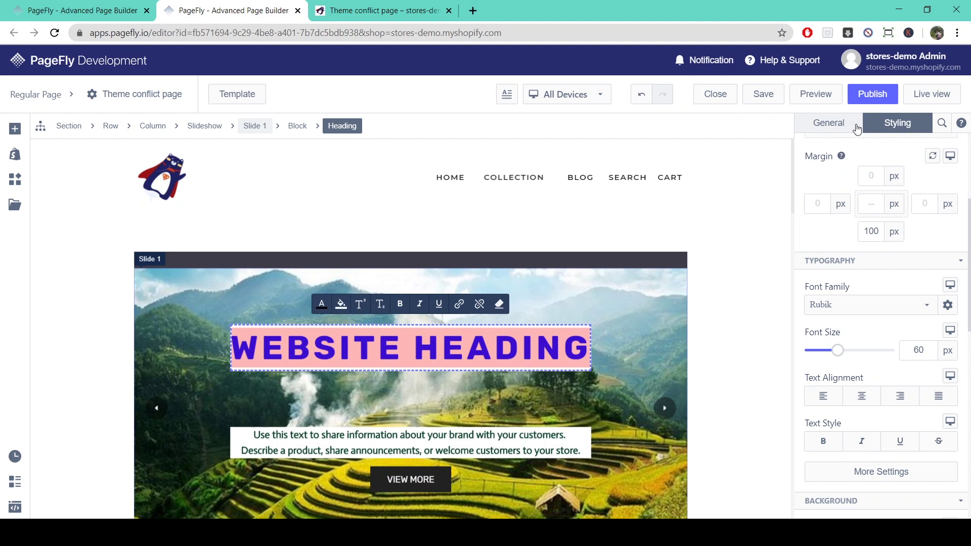
pyautogui.click(865, 93)
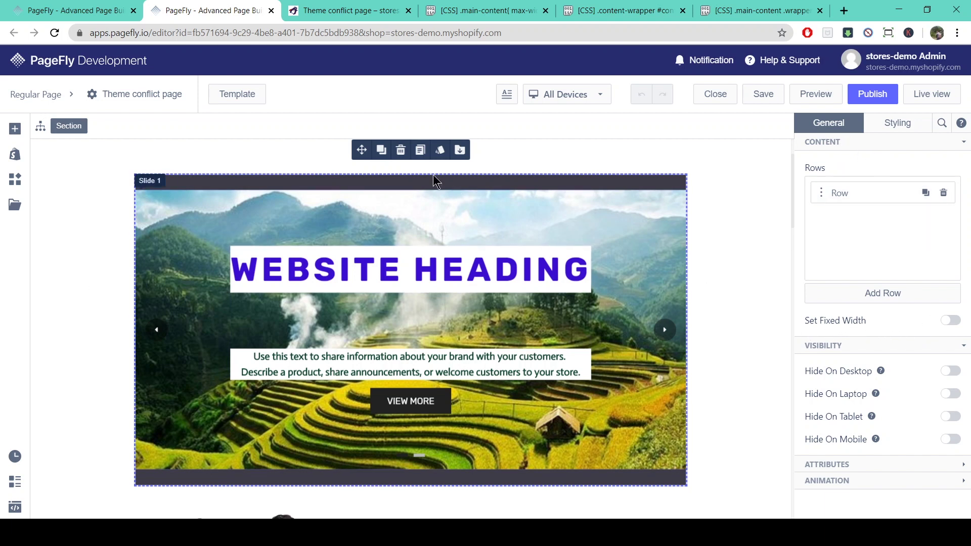
# Check the published page on the live store
pyautogui.click(365, 15)
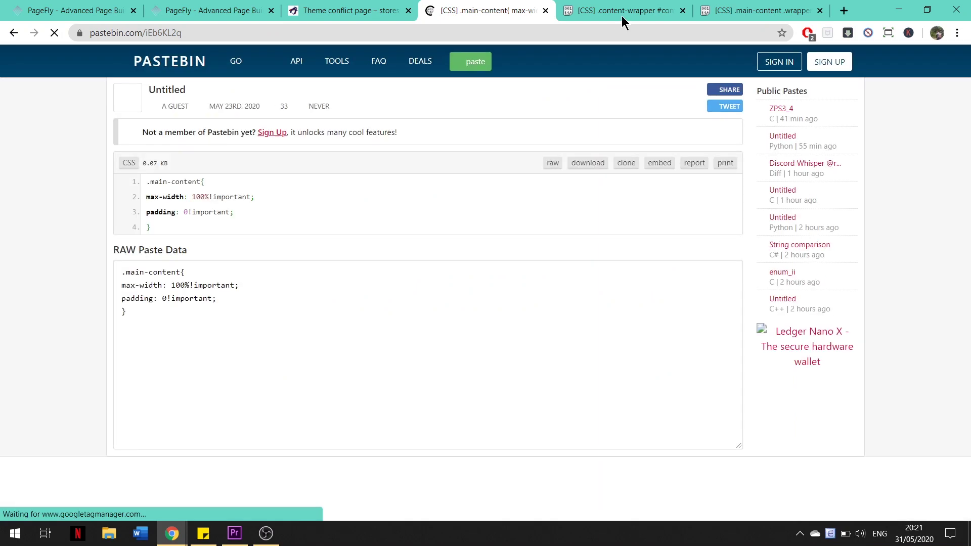
# After viewing the .content-wrapper snippet, select the whole .main-content .wrapper rule and return to PageFly
pyautogui.click(627, 15)
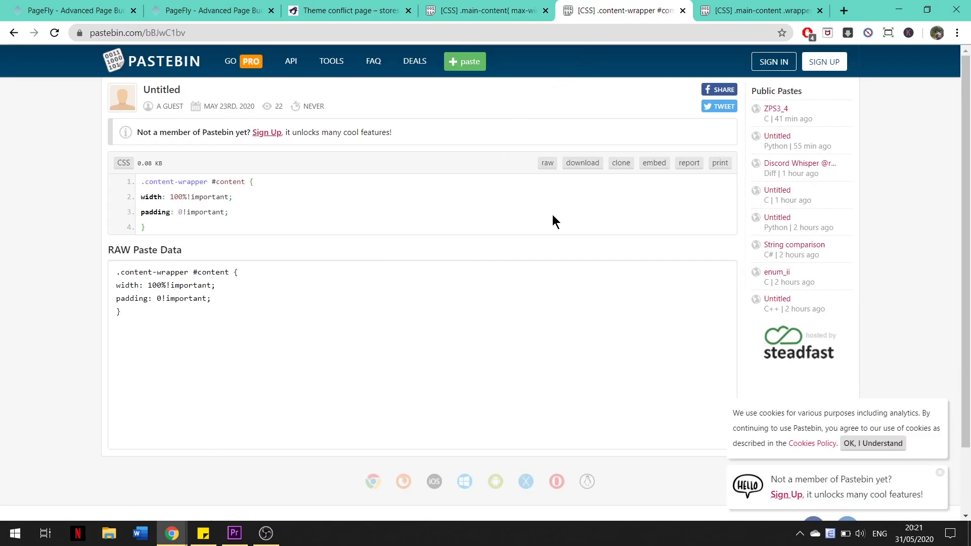
pyautogui.click(771, 21)
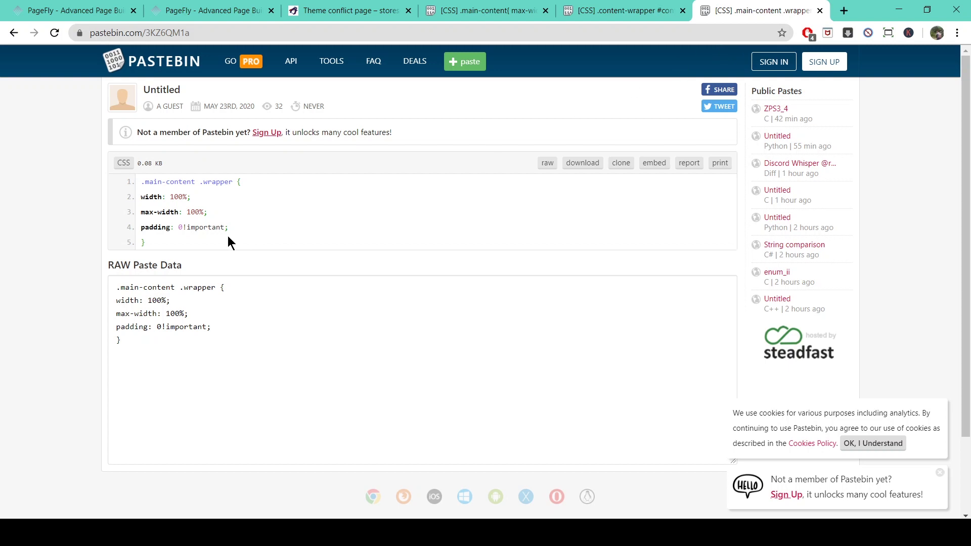
pyautogui.moveTo(222, 242); pyautogui.dragTo(118, 182)
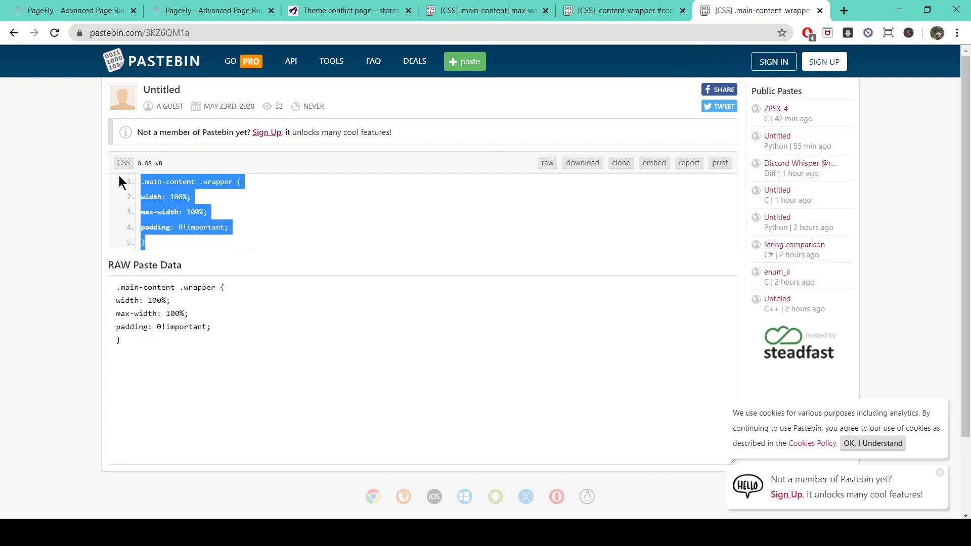
pyautogui.click(238, 13)
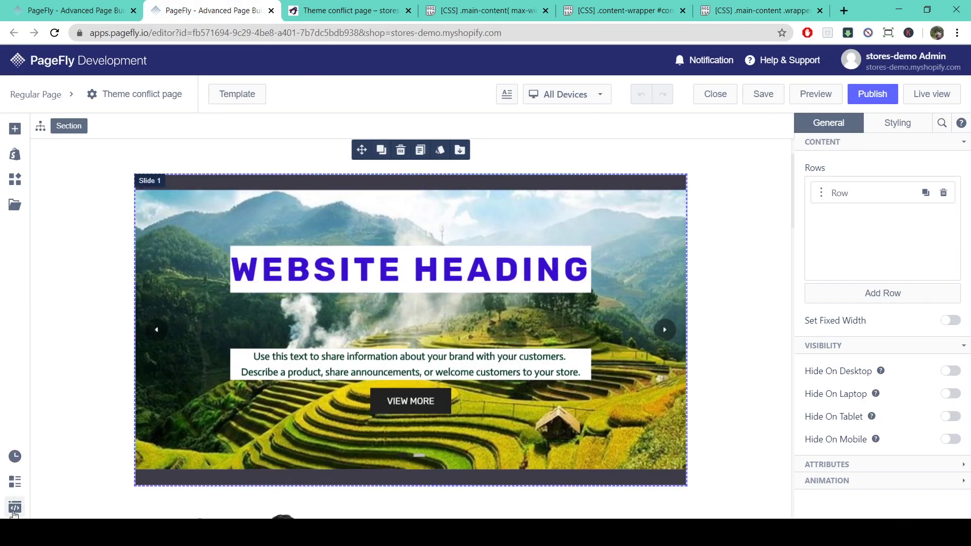
# Paste the .main-content .wrapper rule into Custom CSS, save it, and publish the page
pyautogui.click(14, 508)
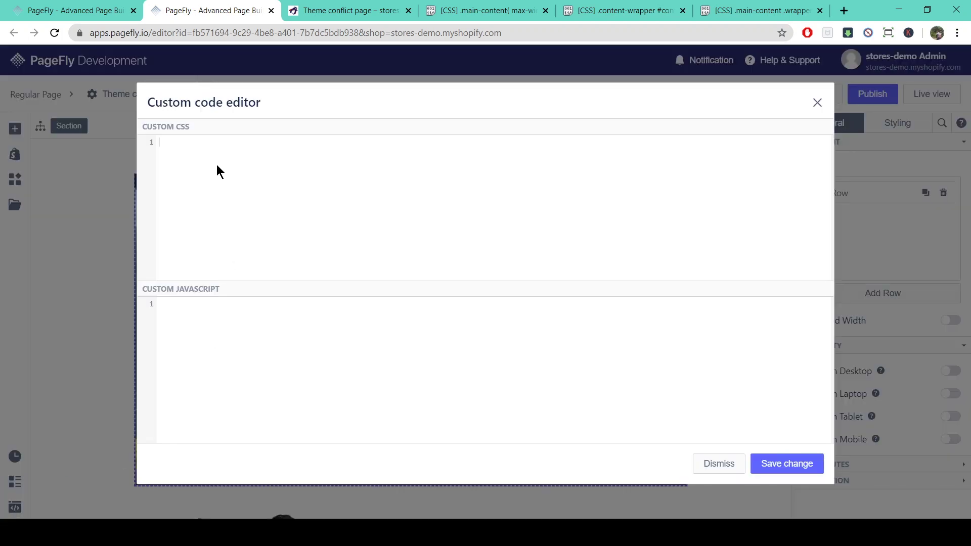
pyautogui.click(217, 171)
pyautogui.write('.main-content .wrapper { width: 100%; max-width: 100%; padding: 0!important; }')
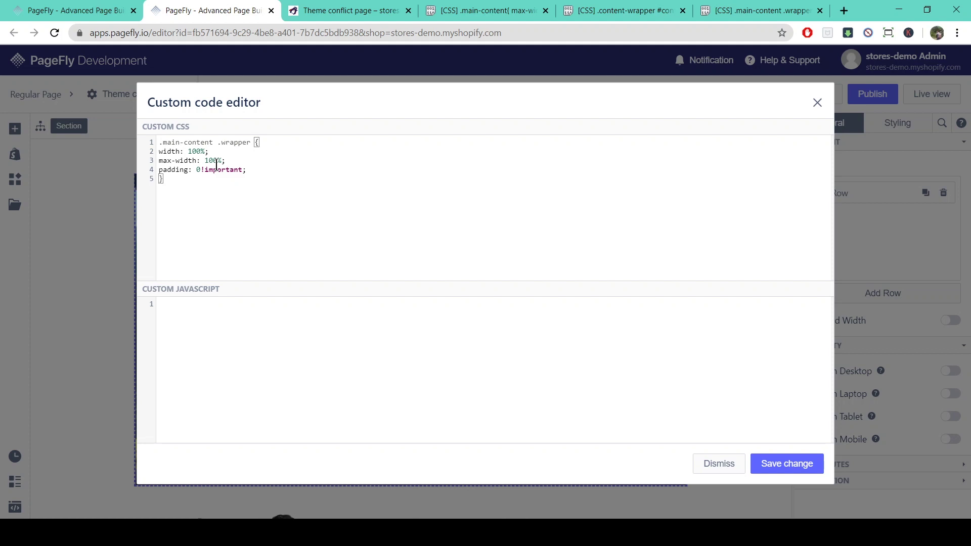
pyautogui.click(785, 463)
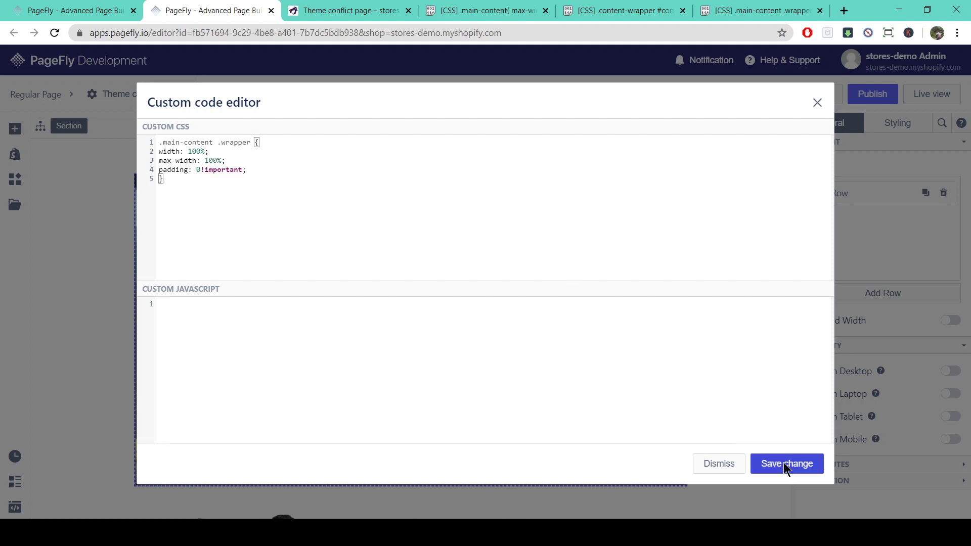
pyautogui.click(865, 93)
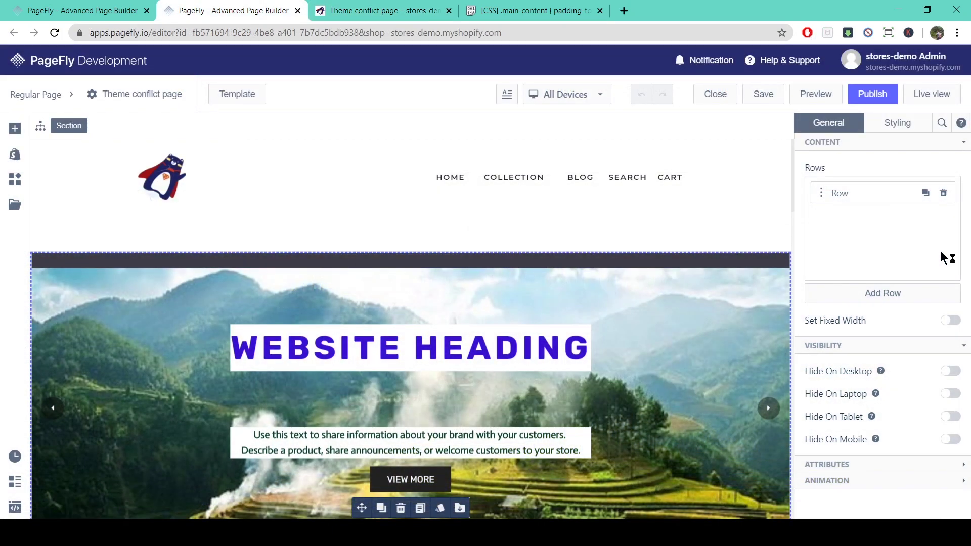
# Paste the .main-content top-spacing snippet on a new Custom CSS line and save
pyautogui.click(554, 13)
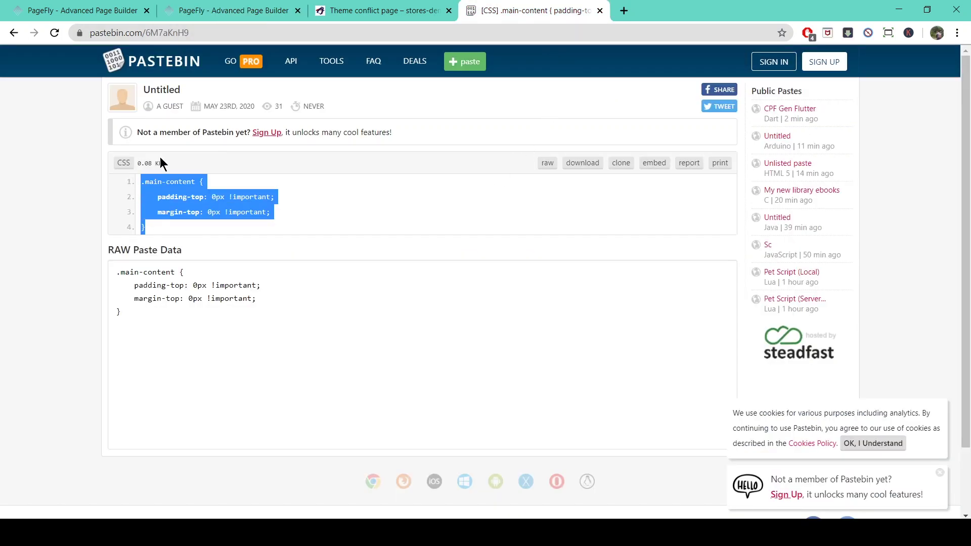
pyautogui.click(240, 13)
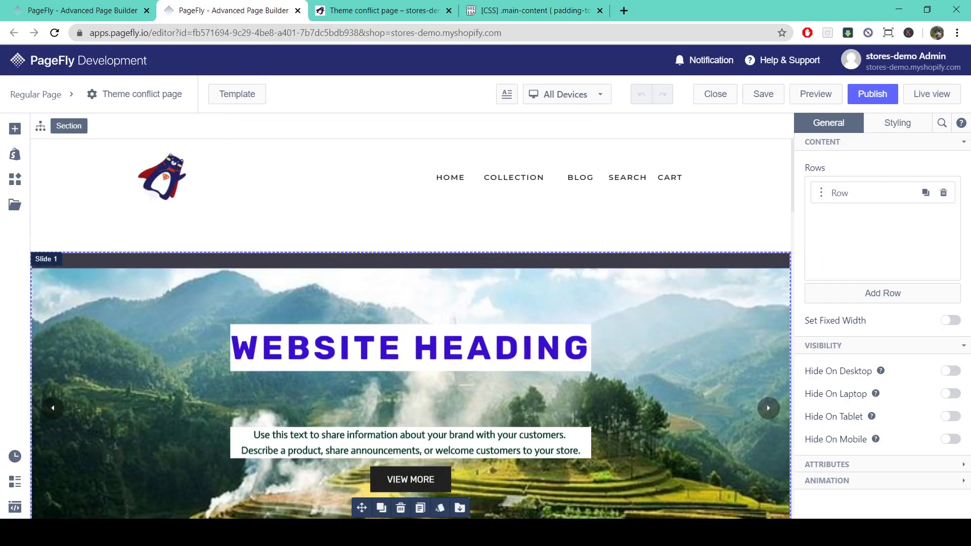
pyautogui.click(14, 509)
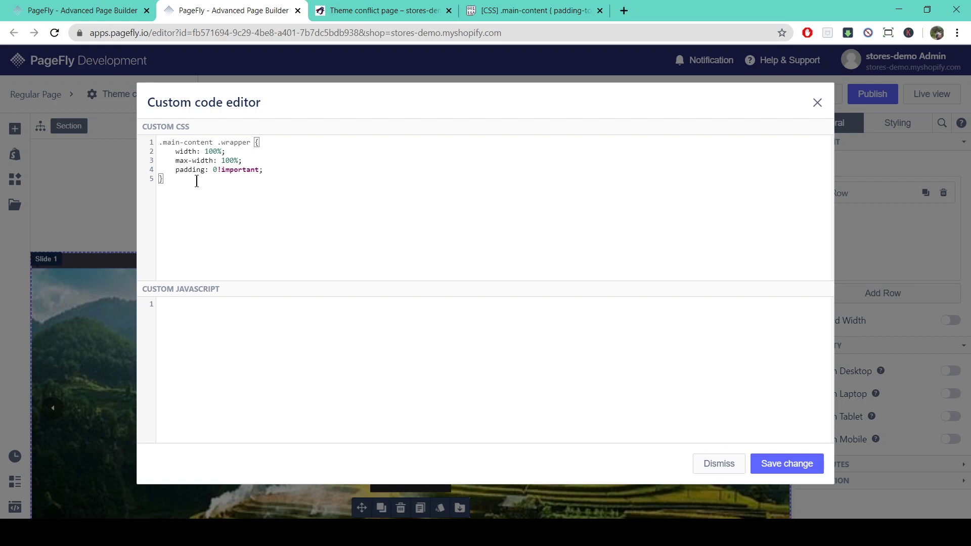
pyautogui.press('Return')
pyautogui.write('.main-content {     padding-top: 0px !important;     margin-top: 0px !important; }')
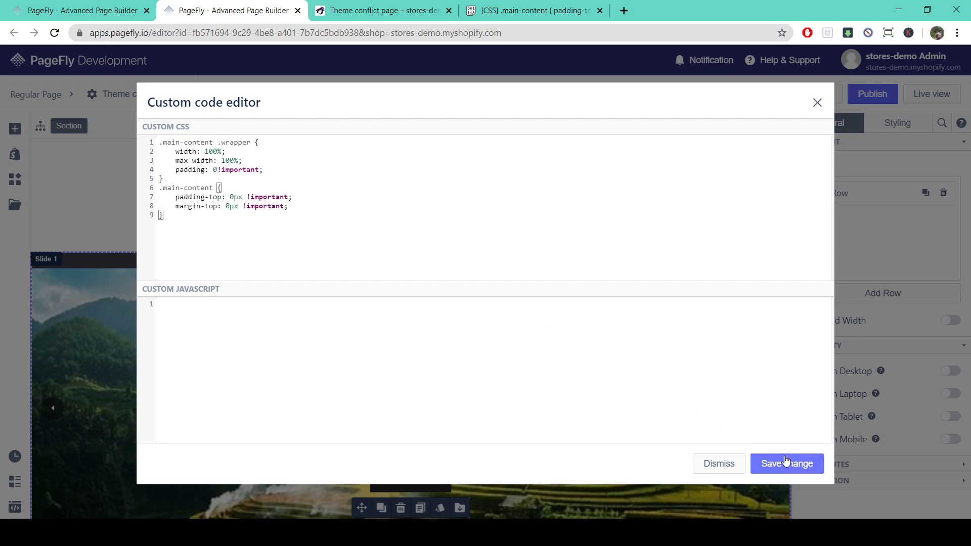
pyautogui.click(788, 463)
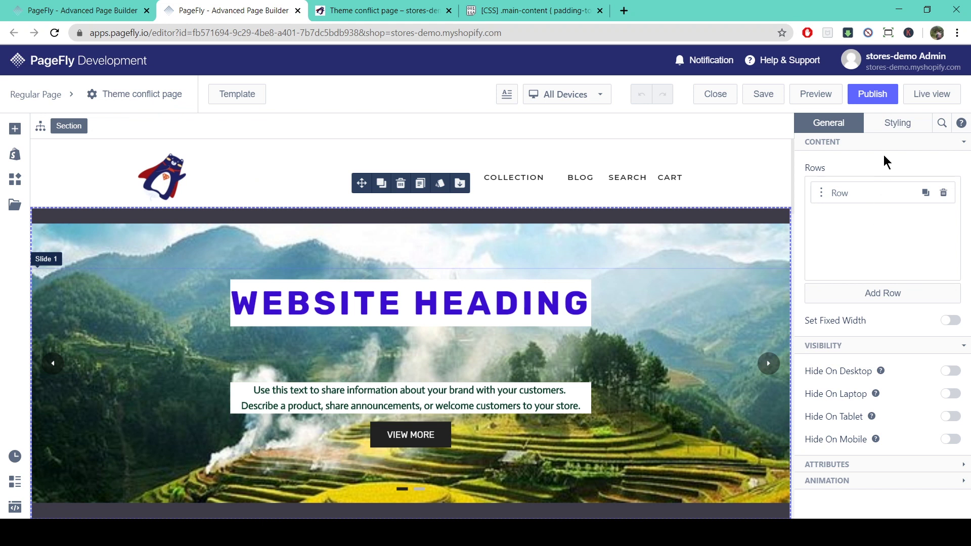
# Publish the page with the top-spacing CSS and dismiss the success notification
pyautogui.click(881, 99)
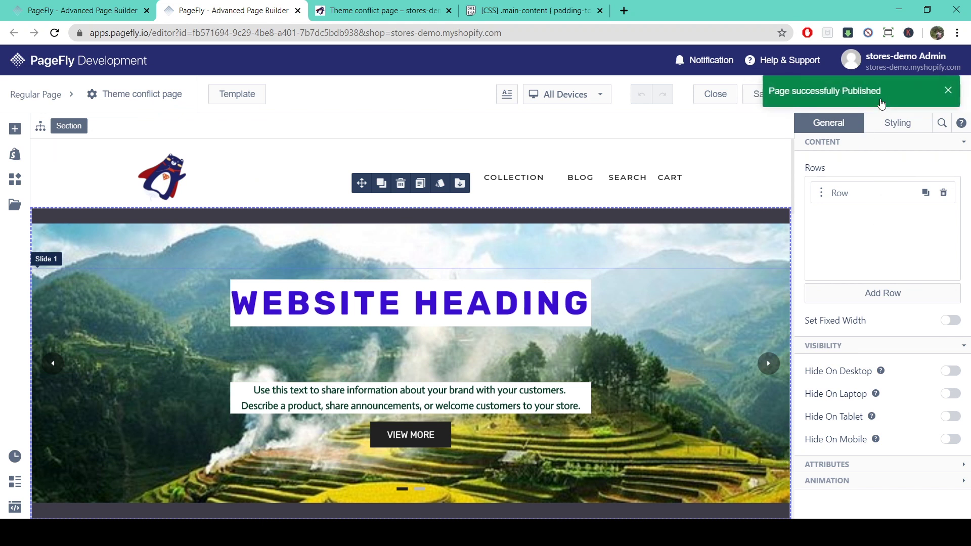
pyautogui.click(948, 91)
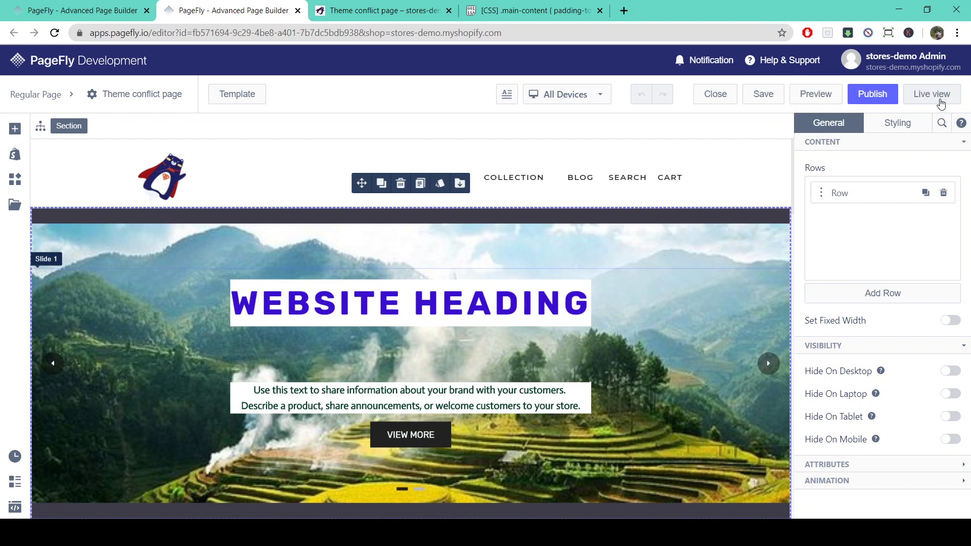